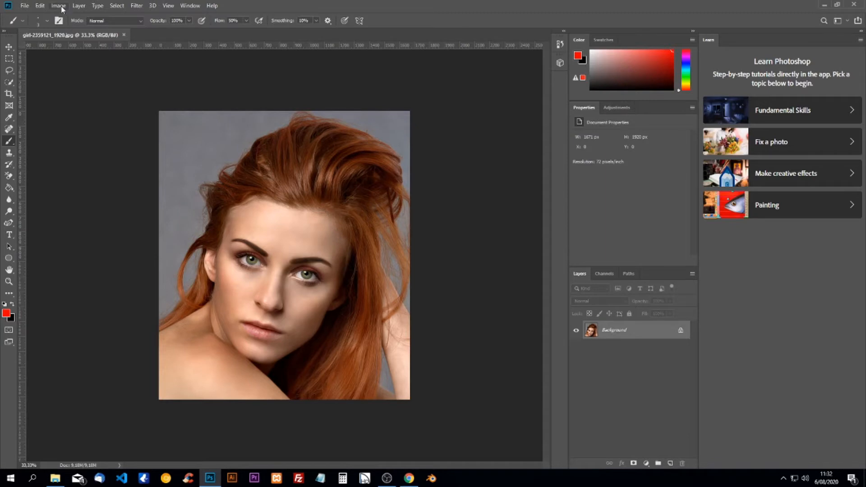
Resize the image to a height of 1200 px at a resolution of 150 pixels/inch, keeping proportions
{"action": "left_click", "coordinate": [59, 6]}
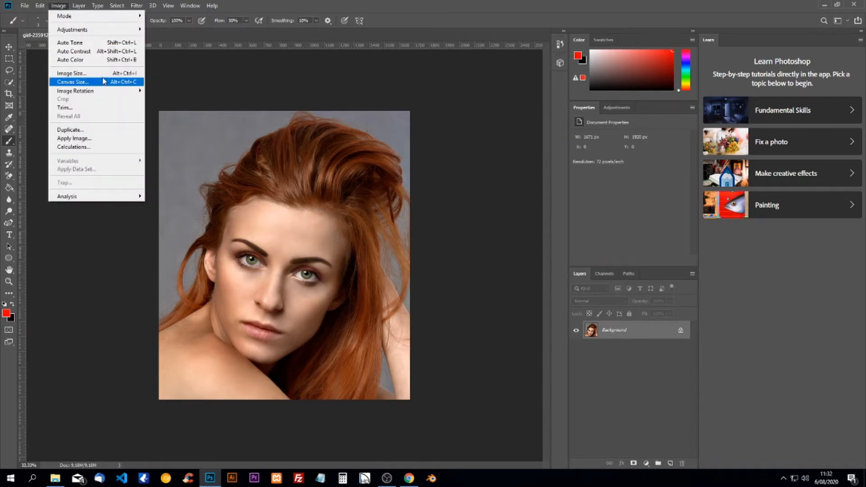
{"action": "left_click", "coordinate": [104, 75]}
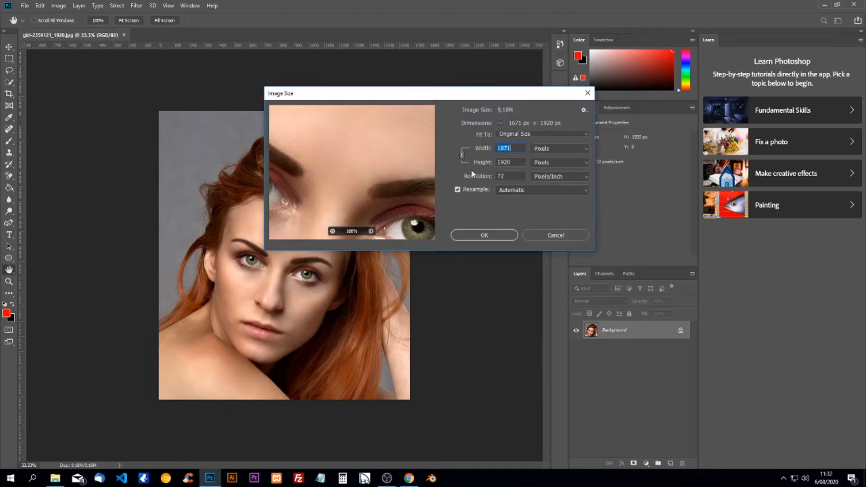
{"action": "left_click", "coordinate": [511, 176]}
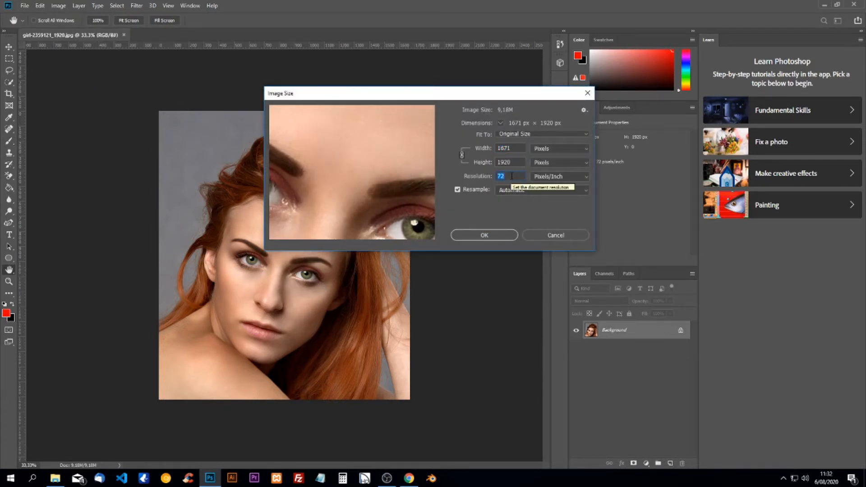
{"action": "type", "text": "150"}
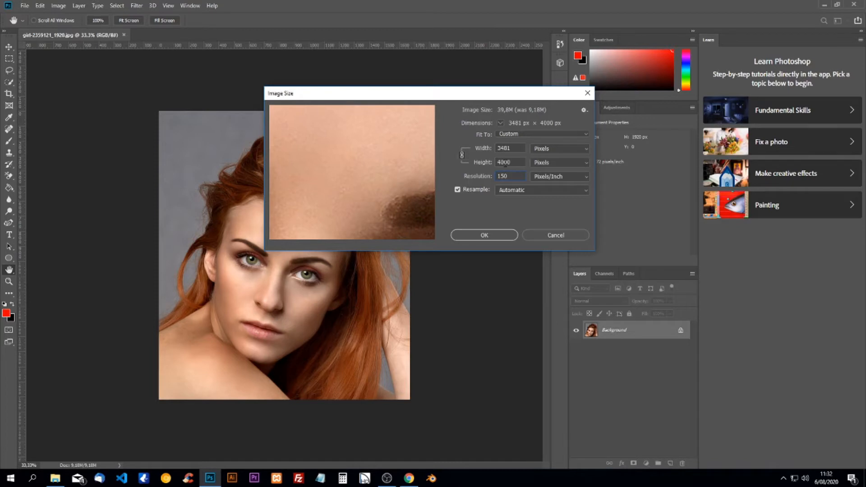
{"action": "left_click", "coordinate": [515, 162]}
{"action": "type", "text": "1200"}
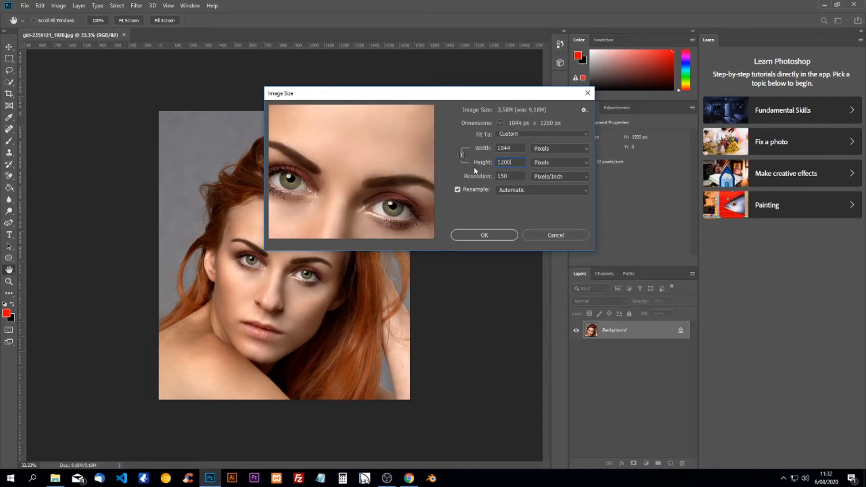
{"action": "left_click", "coordinate": [489, 236]}
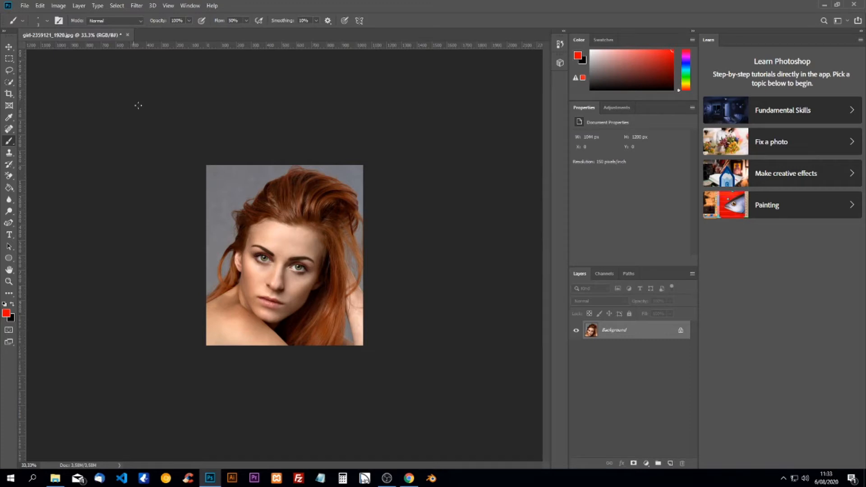
Crop the portrait to 900 × 1200 px by trimming both sides evenly, and return to the Brush tool
{"action": "key", "text": "c"}
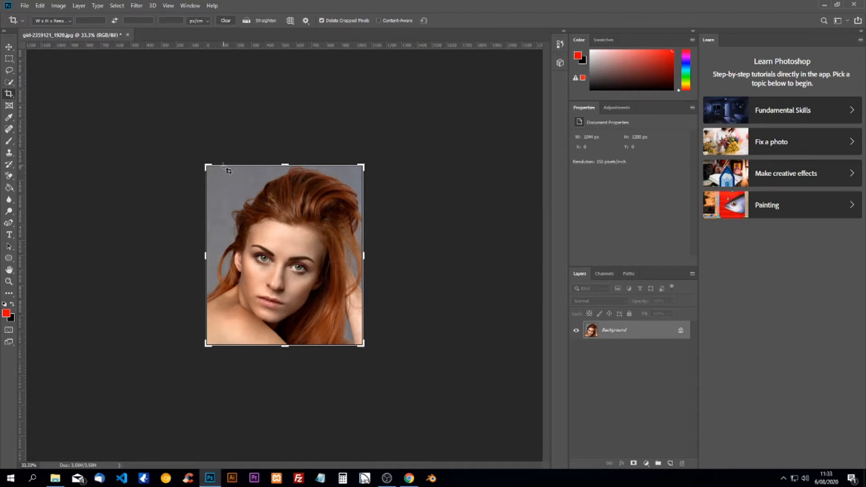
{"action": "mouse_move", "coordinate": [224, 170]}
{"action": "left_mouse_down"}
{"action": "mouse_move", "coordinate": [273, 287]}
{"action": "mouse_move", "coordinate": [328, 357]}
{"action": "mouse_move", "coordinate": [360, 354]}
{"action": "left_mouse_up"}
{"action": "key", "text": "Return"}
{"action": "key", "text": "b"}
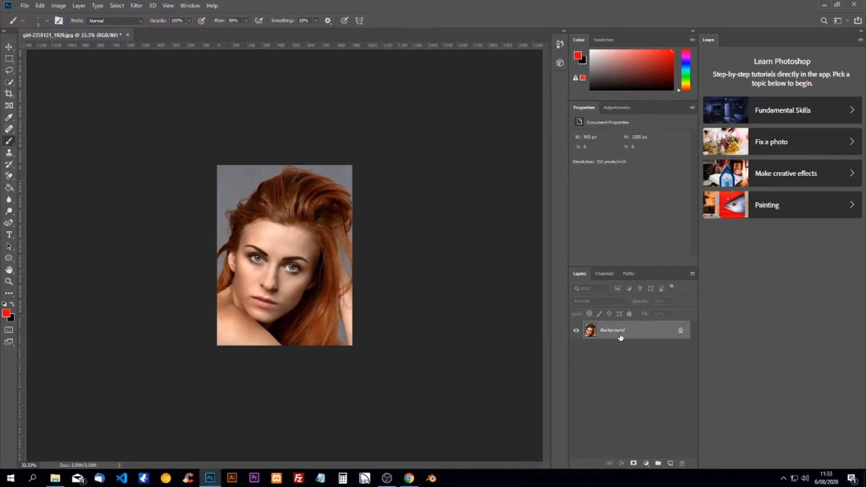
Duplicate the Background layer twice and apply Poster Edges to the top copy with Edge Thickness 4, Edge Intensity 1 and Posterization 3
{"action": "left_click_drag", "start_coordinate": [620, 337], "coordinate": [671, 464]}
{"action": "key", "text": "ctrl+j"}
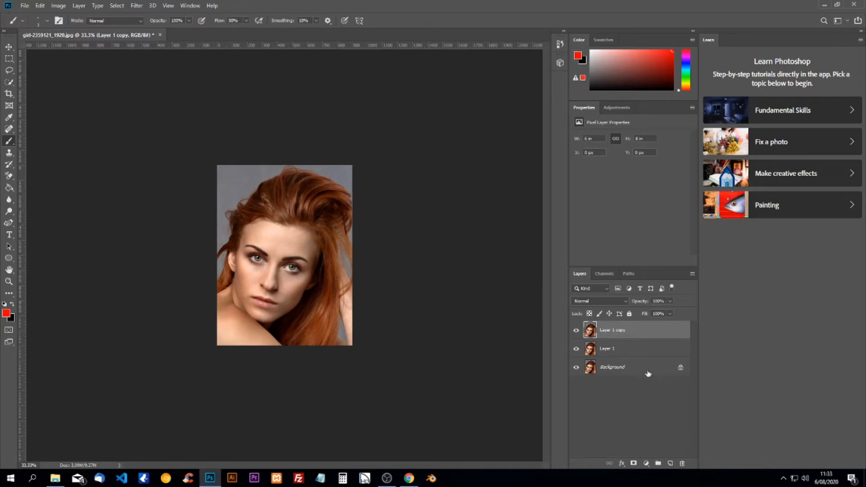
{"action": "left_click", "coordinate": [135, 6]}
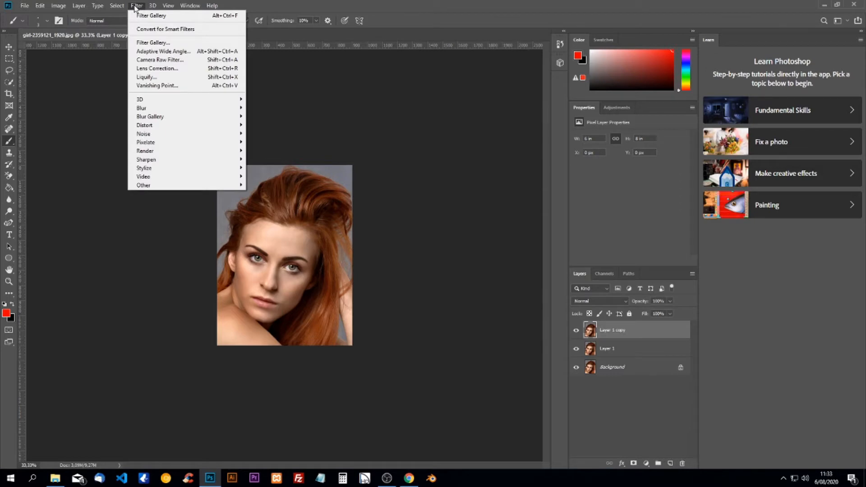
{"action": "left_click", "coordinate": [157, 42]}
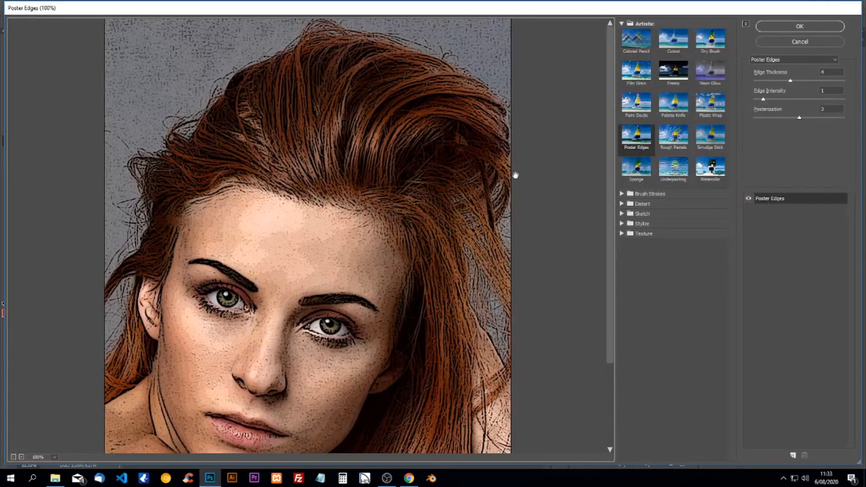
{"action": "left_click", "coordinate": [641, 24]}
{"action": "left_click", "coordinate": [644, 25]}
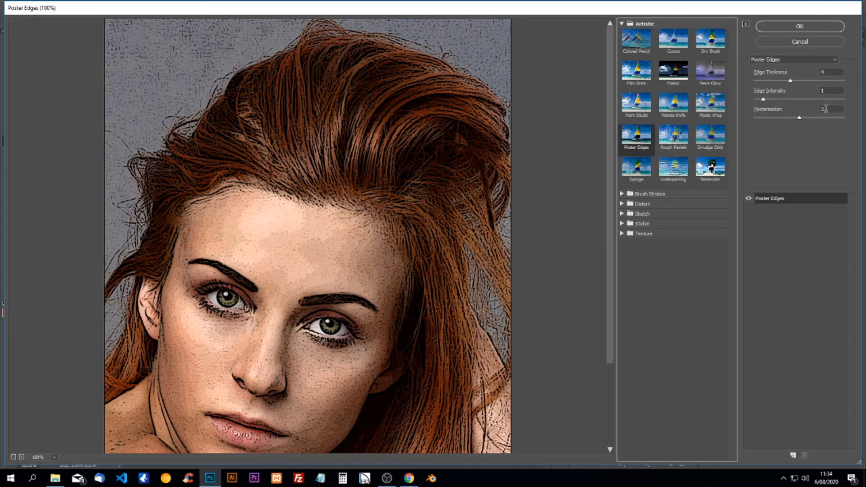
{"action": "left_click", "coordinate": [799, 26]}
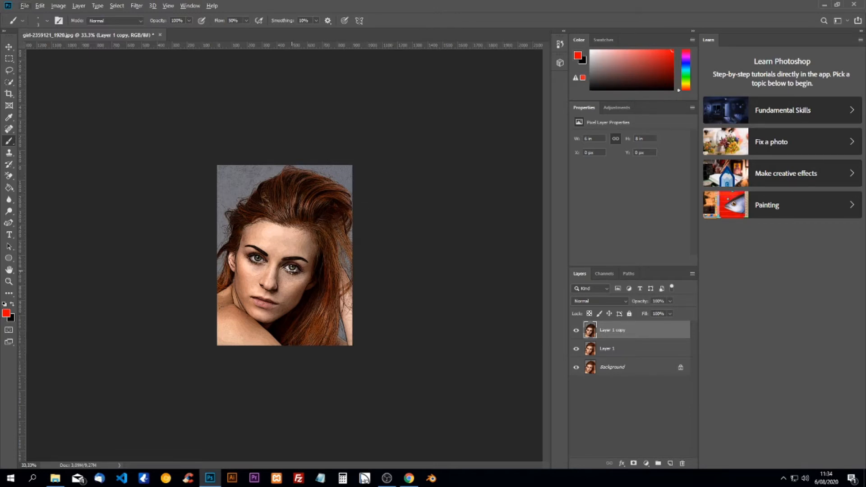
Paint the iris of the eye nearest the visible ear orange with the Brush tool, leaving the pupil and highlight unpainted
{"action": "scroll", "coordinate": [288, 264], "scroll_direction": "up", "scroll_amount": 5}
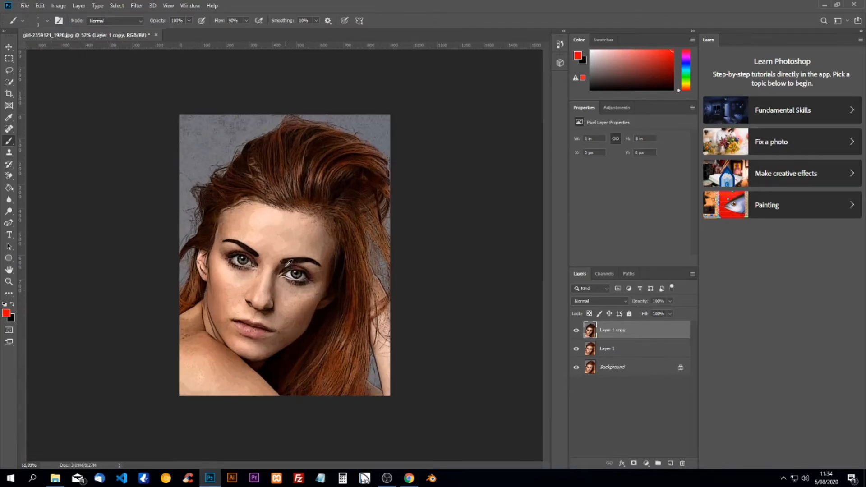
{"action": "scroll", "coordinate": [245, 253], "scroll_direction": "up", "scroll_amount": 6}
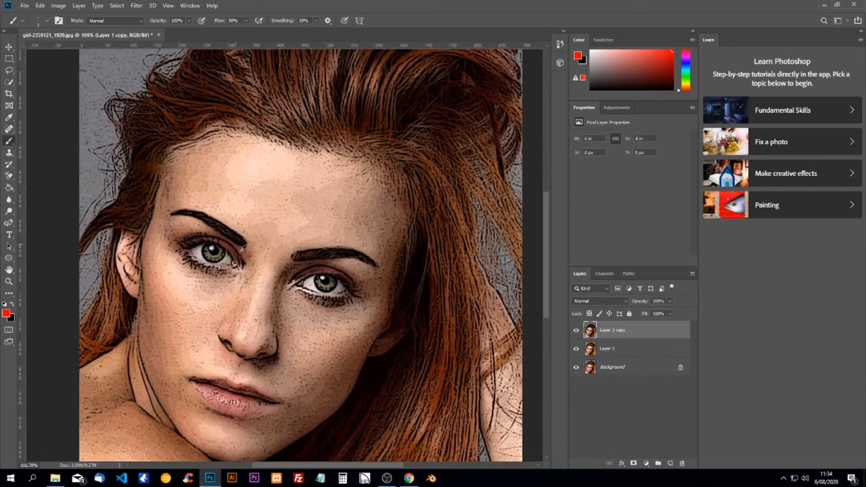
{"action": "scroll", "coordinate": [243, 249], "scroll_direction": "down", "scroll_amount": 7}
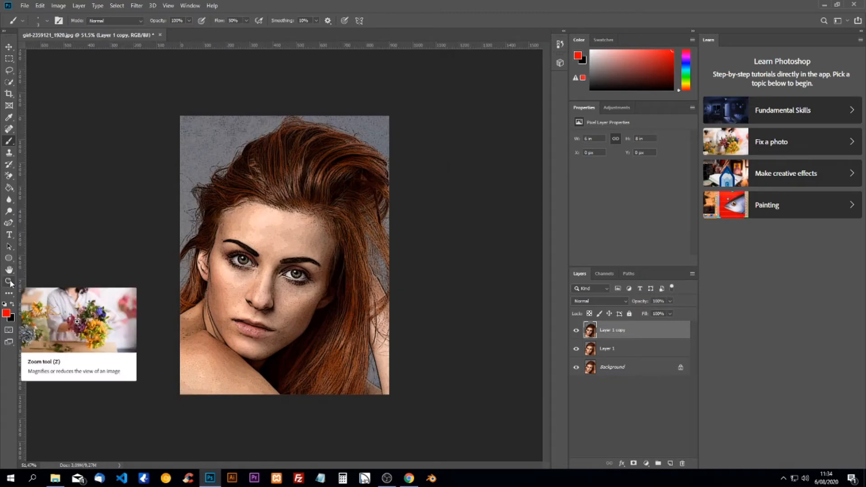
{"action": "left_click", "coordinate": [9, 282]}
{"action": "left_click", "coordinate": [280, 263]}
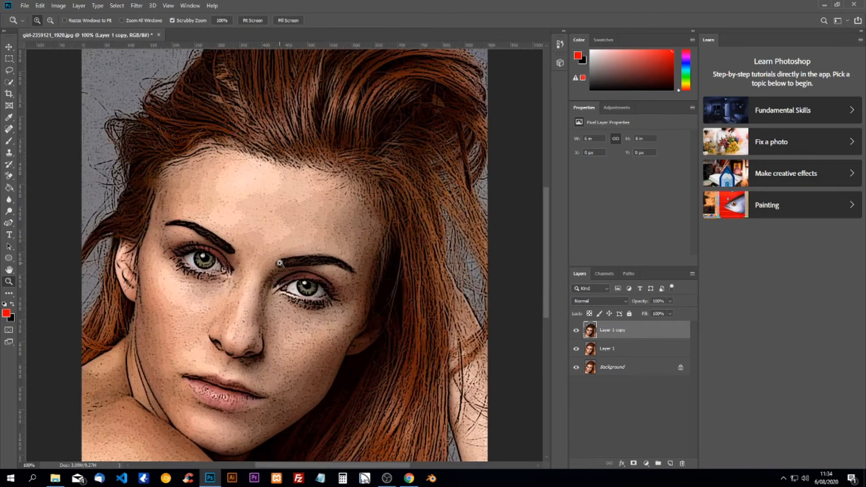
{"action": "left_click", "coordinate": [212, 265]}
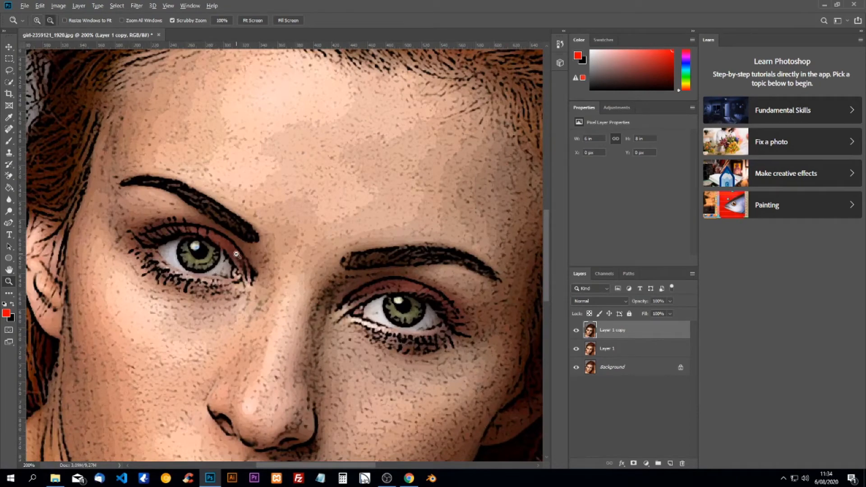
{"action": "scroll", "coordinate": [207, 263], "scroll_direction": "up", "scroll_amount": 2}
{"action": "scroll", "coordinate": [207, 264], "scroll_direction": "up", "scroll_amount": 2}
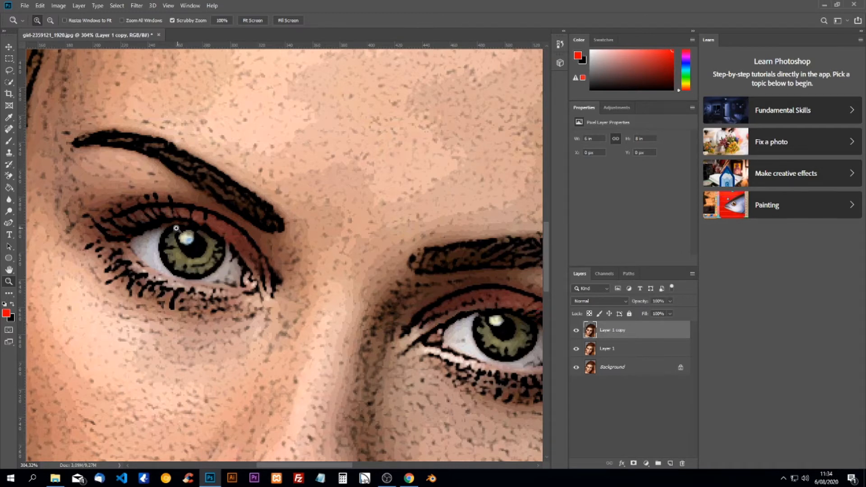
{"action": "scroll", "coordinate": [193, 259], "scroll_direction": "up", "scroll_amount": 1}
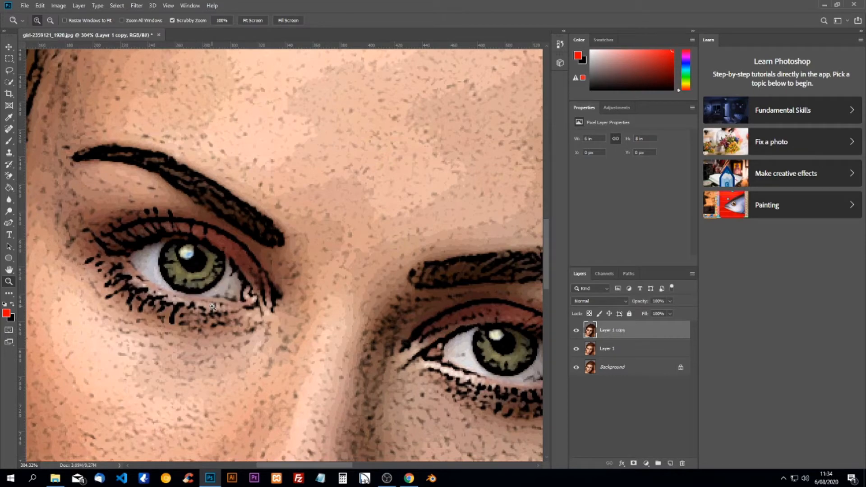
{"action": "scroll", "coordinate": [193, 283], "scroll_direction": "up", "scroll_amount": 2}
{"action": "scroll", "coordinate": [202, 277], "scroll_direction": "up", "scroll_amount": 5}
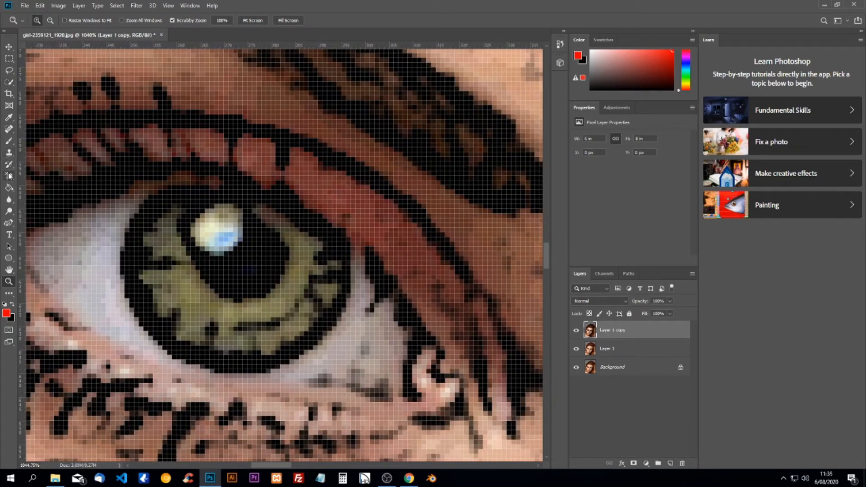
{"action": "left_click", "coordinate": [9, 143]}
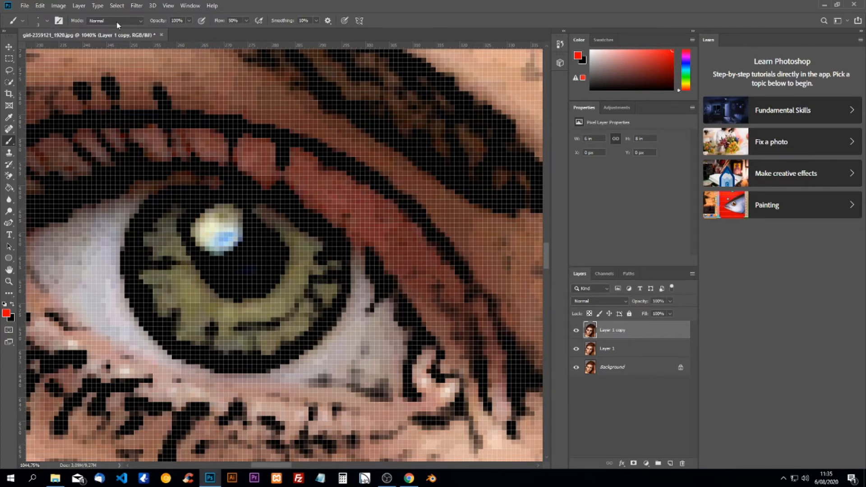
{"action": "left_click", "coordinate": [686, 85]}
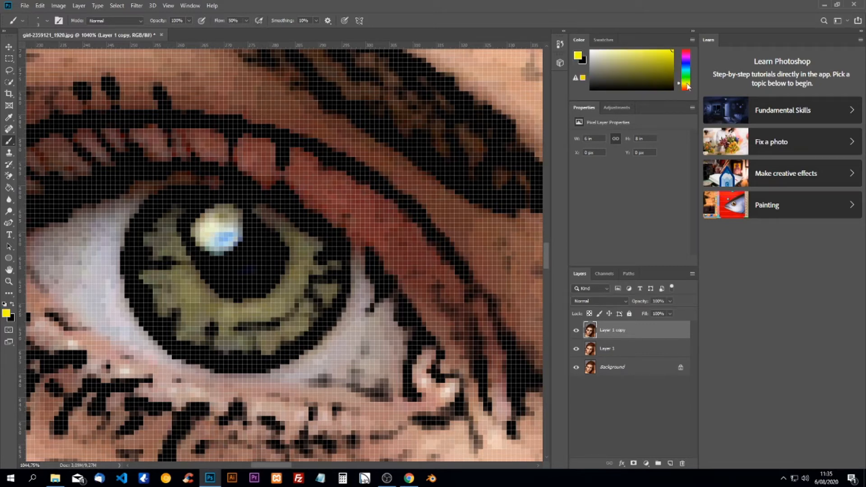
{"action": "left_click_drag", "start_coordinate": [662, 64], "coordinate": [675, 50]}
{"action": "left_click", "coordinate": [687, 86]}
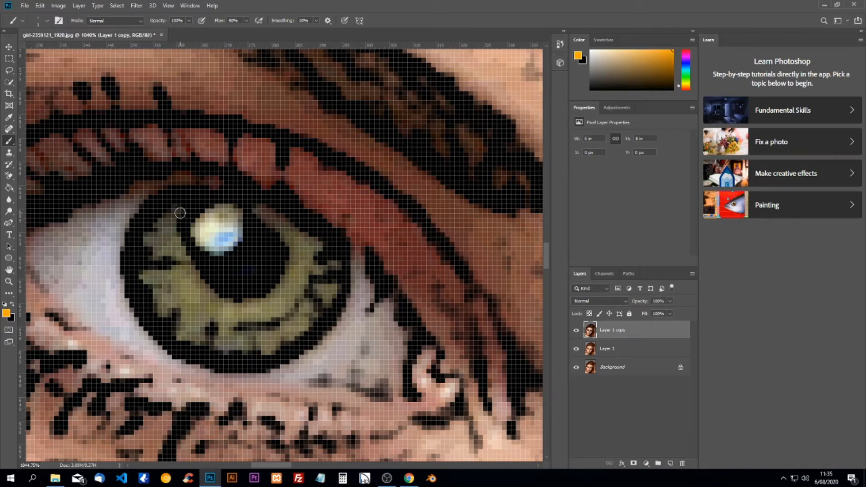
{"action": "mouse_move", "coordinate": [181, 211]}
{"action": "left_mouse_down"}
{"action": "mouse_move", "coordinate": [159, 217]}
{"action": "mouse_move", "coordinate": [161, 232]}
{"action": "mouse_move", "coordinate": [148, 238]}
{"action": "mouse_move", "coordinate": [170, 243]}
{"action": "mouse_move", "coordinate": [172, 227]}
{"action": "mouse_move", "coordinate": [181, 259]}
{"action": "mouse_move", "coordinate": [177, 250]}
{"action": "mouse_move", "coordinate": [157, 255]}
{"action": "mouse_move", "coordinate": [175, 252]}
{"action": "mouse_move", "coordinate": [185, 261]}
{"action": "mouse_move", "coordinate": [170, 276]}
{"action": "mouse_move", "coordinate": [143, 276]}
{"action": "mouse_move", "coordinate": [177, 285]}
{"action": "mouse_move", "coordinate": [160, 294]}
{"action": "mouse_move", "coordinate": [168, 312]}
{"action": "mouse_move", "coordinate": [182, 307]}
{"action": "mouse_move", "coordinate": [173, 296]}
{"action": "mouse_move", "coordinate": [185, 270]}
{"action": "mouse_move", "coordinate": [199, 274]}
{"action": "mouse_move", "coordinate": [182, 251]}
{"action": "mouse_move", "coordinate": [185, 302]}
{"action": "mouse_move", "coordinate": [172, 300]}
{"action": "mouse_move", "coordinate": [183, 338]}
{"action": "mouse_move", "coordinate": [207, 339]}
{"action": "mouse_move", "coordinate": [198, 339]}
{"action": "mouse_move", "coordinate": [203, 298]}
{"action": "mouse_move", "coordinate": [193, 321]}
{"action": "mouse_move", "coordinate": [192, 304]}
{"action": "mouse_move", "coordinate": [195, 283]}
{"action": "mouse_move", "coordinate": [203, 284]}
{"action": "mouse_move", "coordinate": [228, 340]}
{"action": "mouse_move", "coordinate": [273, 342]}
{"action": "mouse_move", "coordinate": [269, 349]}
{"action": "mouse_move", "coordinate": [223, 338]}
{"action": "mouse_move", "coordinate": [231, 303]}
{"action": "mouse_move", "coordinate": [258, 308]}
{"action": "mouse_move", "coordinate": [291, 294]}
{"action": "mouse_move", "coordinate": [311, 264]}
{"action": "mouse_move", "coordinate": [248, 305]}
{"action": "mouse_move", "coordinate": [286, 293]}
{"action": "mouse_move", "coordinate": [297, 255]}
{"action": "mouse_move", "coordinate": [291, 232]}
{"action": "left_mouse_up"}
{"action": "mouse_move", "coordinate": [273, 219]}
{"action": "left_mouse_down"}
{"action": "mouse_move", "coordinate": [319, 248]}
{"action": "mouse_move", "coordinate": [303, 253]}
{"action": "mouse_move", "coordinate": [308, 273]}
{"action": "mouse_move", "coordinate": [299, 288]}
{"action": "mouse_move", "coordinate": [275, 313]}
{"action": "mouse_move", "coordinate": [219, 317]}
{"action": "mouse_move", "coordinate": [243, 335]}
{"action": "mouse_move", "coordinate": [276, 339]}
{"action": "mouse_move", "coordinate": [311, 307]}
{"action": "mouse_move", "coordinate": [277, 340]}
{"action": "mouse_move", "coordinate": [319, 296]}
{"action": "mouse_move", "coordinate": [328, 299]}
{"action": "mouse_move", "coordinate": [327, 289]}
{"action": "mouse_move", "coordinate": [316, 289]}
{"action": "mouse_move", "coordinate": [339, 288]}
{"action": "mouse_move", "coordinate": [309, 271]}
{"action": "left_mouse_up"}
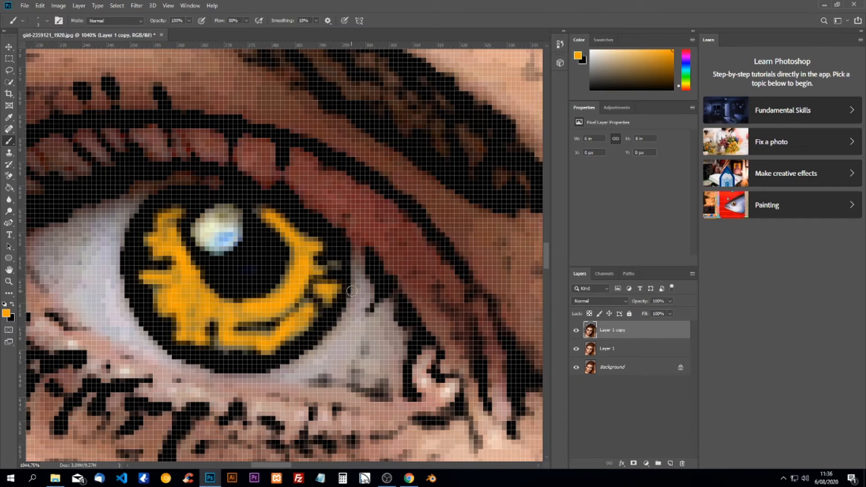
Paint the iris of the woman's other eye with the same orange, keeping the pupil and dark outline clear
{"action": "scroll", "coordinate": [380, 285], "scroll_direction": "down", "scroll_amount": 10}
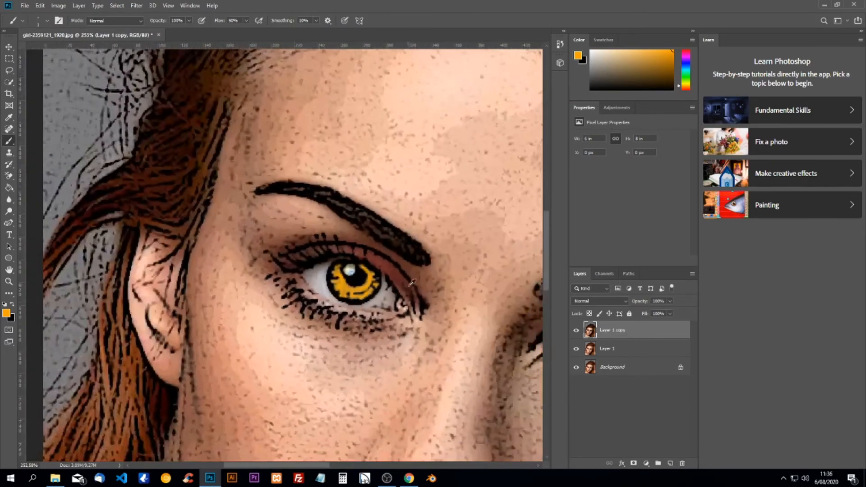
{"action": "scroll", "coordinate": [496, 325], "scroll_direction": "down", "scroll_amount": 3}
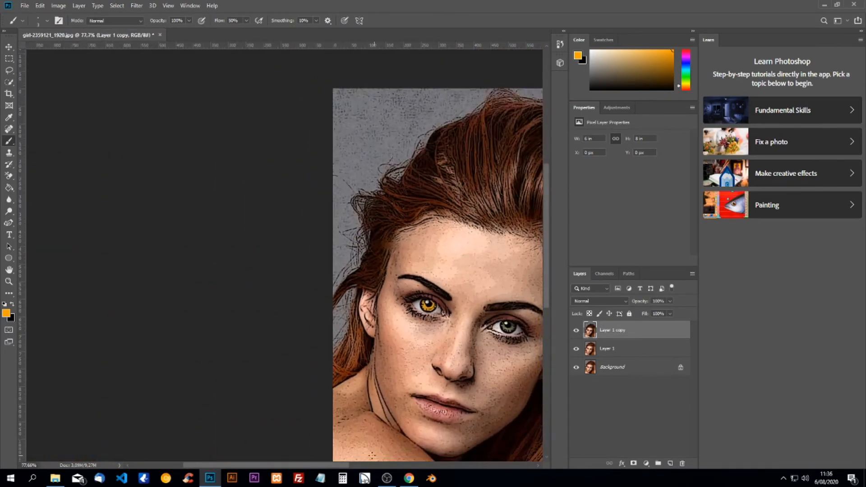
{"action": "left_click_drag", "start_coordinate": [288, 465], "coordinate": [353, 469]}
{"action": "scroll", "coordinate": [341, 321], "scroll_direction": "up", "scroll_amount": 15}
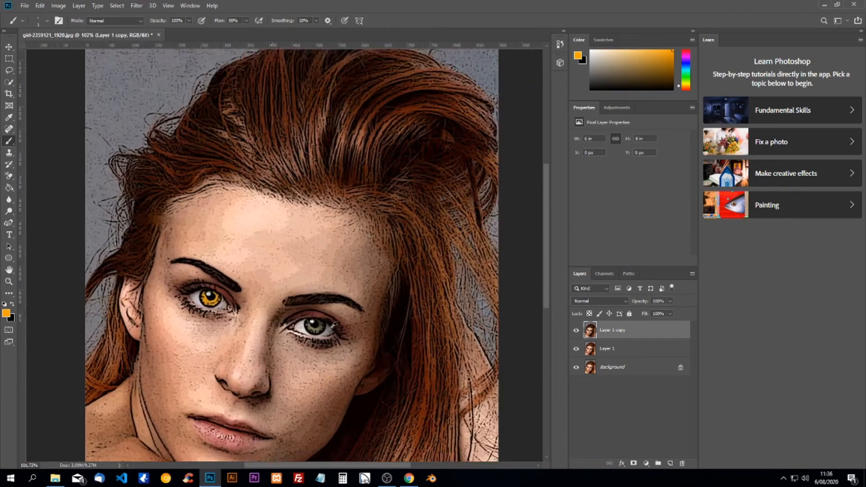
{"action": "scroll", "coordinate": [343, 333], "scroll_direction": "up", "scroll_amount": 8}
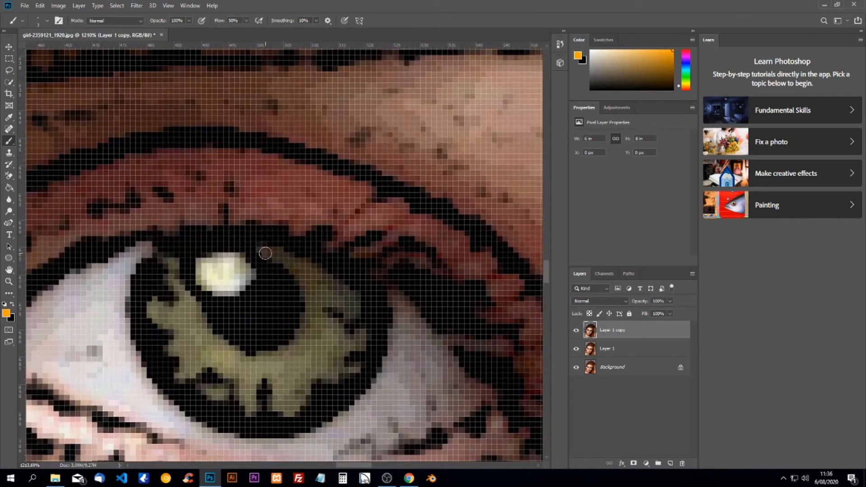
{"action": "mouse_move", "coordinate": [261, 247]}
{"action": "left_mouse_down"}
{"action": "mouse_move", "coordinate": [353, 301]}
{"action": "mouse_move", "coordinate": [352, 311]}
{"action": "mouse_move", "coordinate": [316, 300]}
{"action": "mouse_move", "coordinate": [310, 285]}
{"action": "mouse_move", "coordinate": [312, 300]}
{"action": "mouse_move", "coordinate": [331, 292]}
{"action": "mouse_move", "coordinate": [302, 309]}
{"action": "mouse_move", "coordinate": [317, 316]}
{"action": "mouse_move", "coordinate": [309, 336]}
{"action": "mouse_move", "coordinate": [330, 311]}
{"action": "mouse_move", "coordinate": [326, 333]}
{"action": "mouse_move", "coordinate": [364, 343]}
{"action": "mouse_move", "coordinate": [337, 357]}
{"action": "mouse_move", "coordinate": [331, 378]}
{"action": "mouse_move", "coordinate": [353, 371]}
{"action": "mouse_move", "coordinate": [323, 373]}
{"action": "mouse_move", "coordinate": [327, 345]}
{"action": "mouse_move", "coordinate": [299, 343]}
{"action": "mouse_move", "coordinate": [286, 385]}
{"action": "mouse_move", "coordinate": [291, 412]}
{"action": "mouse_move", "coordinate": [320, 344]}
{"action": "mouse_move", "coordinate": [294, 372]}
{"action": "mouse_move", "coordinate": [287, 391]}
{"action": "mouse_move", "coordinate": [299, 395]}
{"action": "mouse_move", "coordinate": [304, 350]}
{"action": "mouse_move", "coordinate": [334, 316]}
{"action": "mouse_move", "coordinate": [287, 366]}
{"action": "mouse_move", "coordinate": [244, 369]}
{"action": "mouse_move", "coordinate": [172, 270]}
{"action": "mouse_move", "coordinate": [186, 317]}
{"action": "mouse_move", "coordinate": [147, 309]}
{"action": "mouse_move", "coordinate": [154, 319]}
{"action": "mouse_move", "coordinate": [200, 325]}
{"action": "mouse_move", "coordinate": [182, 334]}
{"action": "mouse_move", "coordinate": [178, 344]}
{"action": "mouse_move", "coordinate": [191, 359]}
{"action": "mouse_move", "coordinate": [172, 377]}
{"action": "mouse_move", "coordinate": [199, 356]}
{"action": "mouse_move", "coordinate": [192, 336]}
{"action": "mouse_move", "coordinate": [244, 382]}
{"action": "mouse_move", "coordinate": [250, 411]}
{"action": "mouse_move", "coordinate": [263, 357]}
{"action": "mouse_move", "coordinate": [294, 343]}
{"action": "mouse_move", "coordinate": [276, 411]}
{"action": "mouse_move", "coordinate": [273, 380]}
{"action": "mouse_move", "coordinate": [220, 365]}
{"action": "mouse_move", "coordinate": [248, 358]}
{"action": "mouse_move", "coordinate": [227, 392]}
{"action": "mouse_move", "coordinate": [205, 393]}
{"action": "left_mouse_up"}
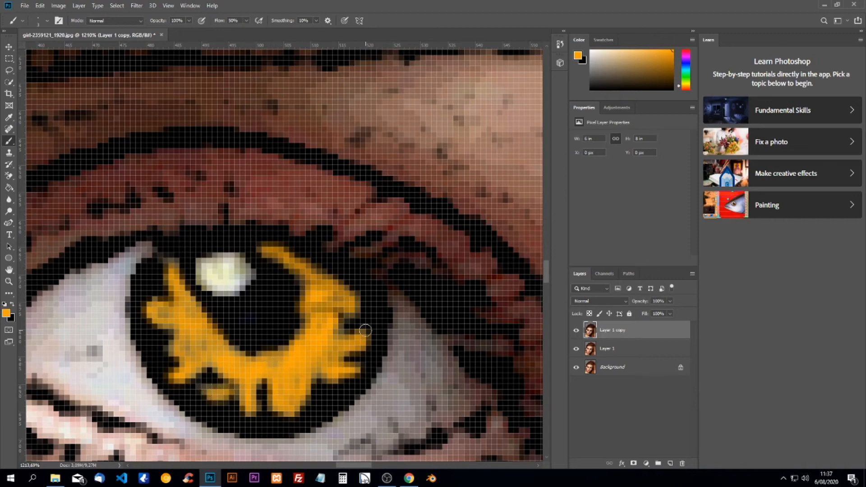
Add a 25 px white inside Stroke and a 30 px black Inner Glow with 100% opacity and choke to Layer 1 copy
{"action": "scroll", "coordinate": [345, 293], "scroll_direction": "down", "scroll_amount": 5}
{"action": "scroll", "coordinate": [342, 295], "scroll_direction": "down", "scroll_amount": 8}
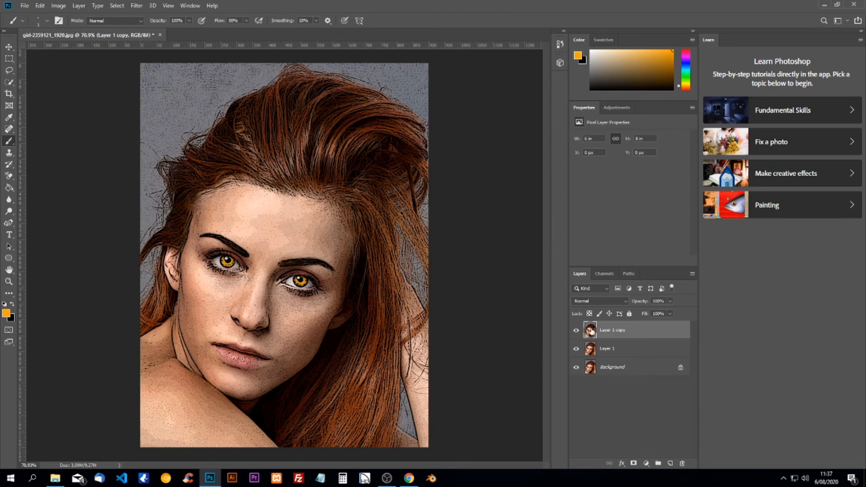
{"action": "double_click", "coordinate": [591, 332]}
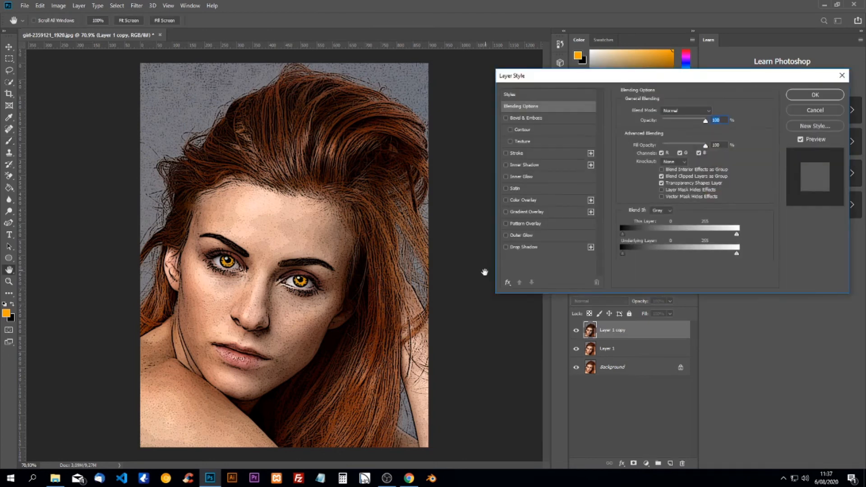
{"action": "left_click", "coordinate": [514, 152]}
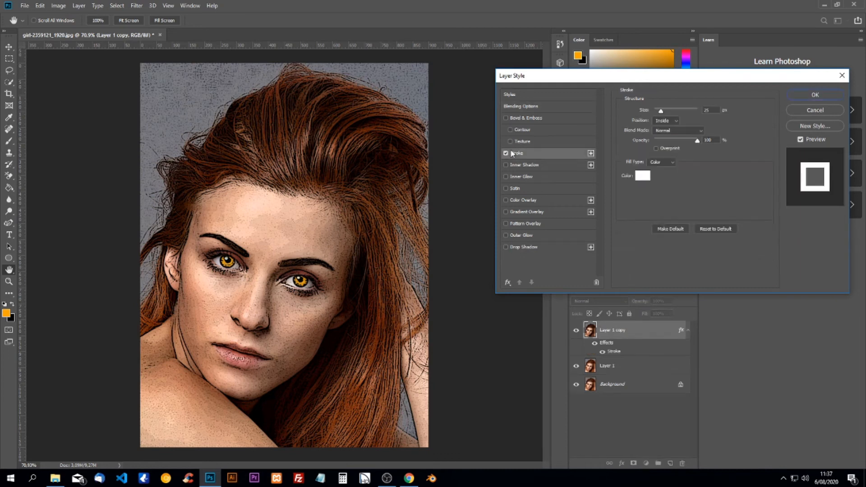
{"action": "double_click", "coordinate": [712, 109]}
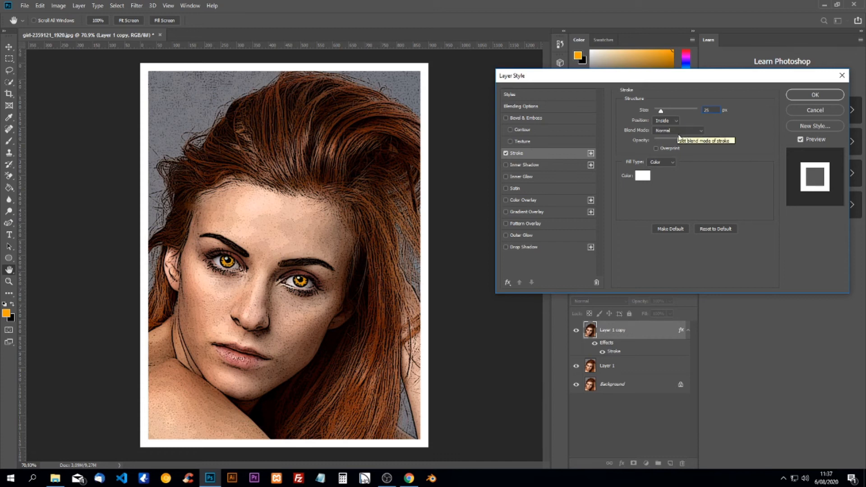
{"action": "left_click", "coordinate": [512, 176]}
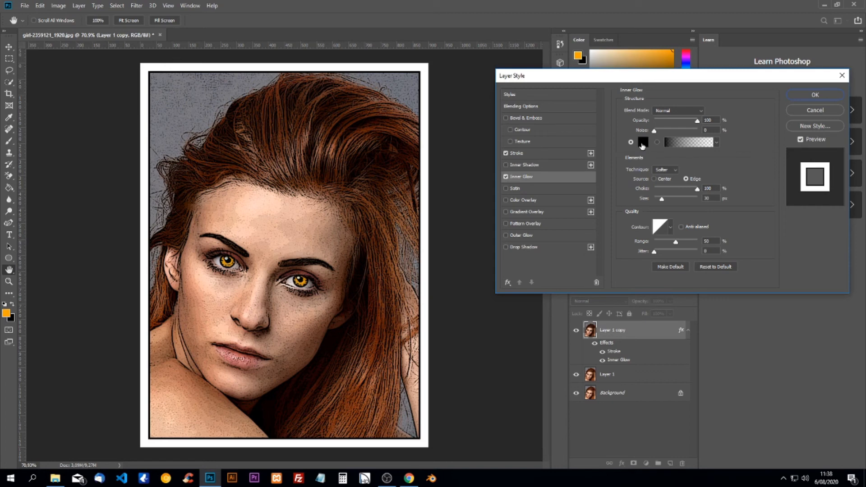
{"action": "left_click", "coordinate": [821, 96]}
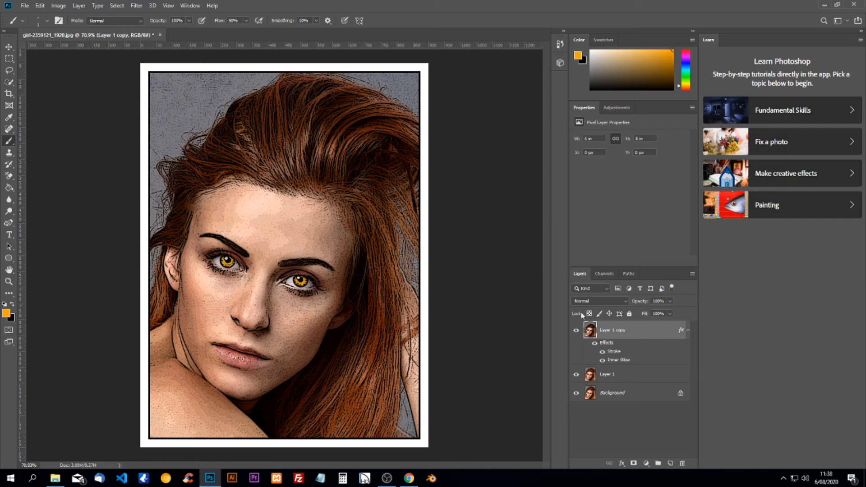
Add a Vibrance adjustment layer above Layer 1 copy with Vibrance 70 and Saturation -10
{"action": "left_click", "coordinate": [646, 463]}
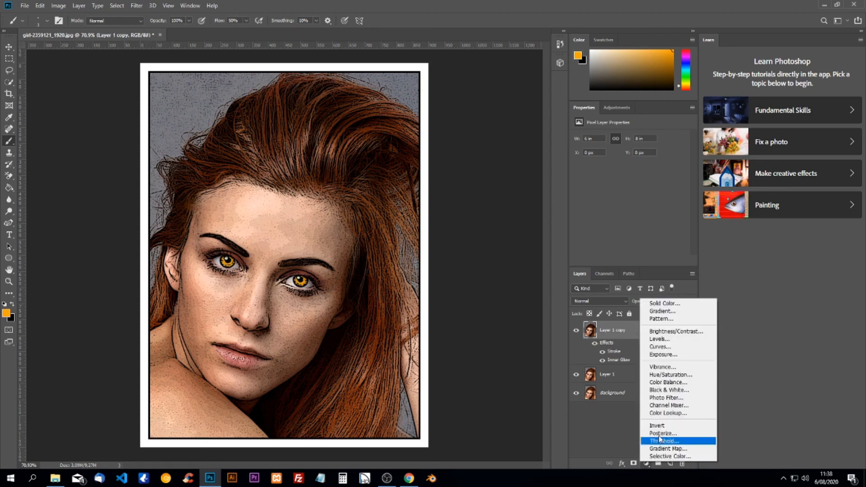
{"action": "left_click", "coordinate": [659, 368]}
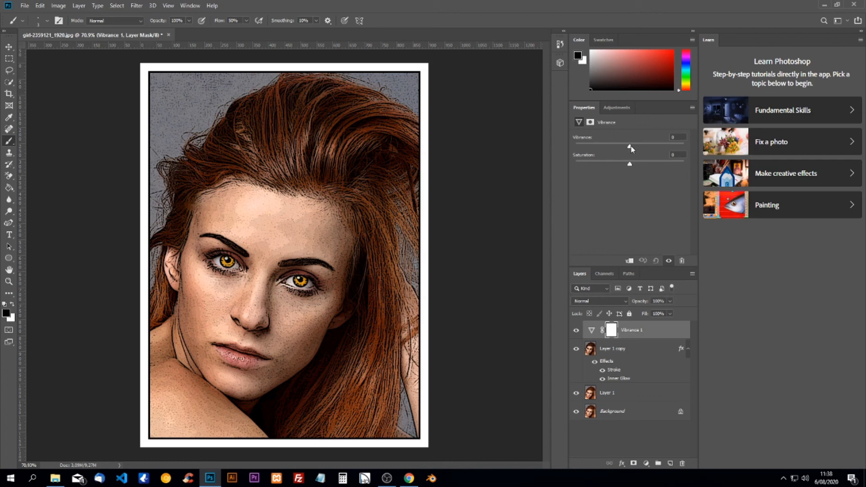
{"action": "mouse_move", "coordinate": [630, 149]}
{"action": "left_mouse_down"}
{"action": "mouse_move", "coordinate": [671, 149]}
{"action": "mouse_move", "coordinate": [624, 164]}
{"action": "left_mouse_up"}
{"action": "left_click", "coordinate": [685, 155]}
{"action": "type", "text": "-10"}
{"action": "left_click_drag", "start_coordinate": [675, 138], "coordinate": [687, 138]}
{"action": "type", "text": "70"}
{"action": "key", "text": "Return"}
Fine-tune the Vibrance adjustment layer to Vibrance +75 and Saturation -10
{"action": "left_click_drag", "start_coordinate": [675, 150], "coordinate": [680, 151]}
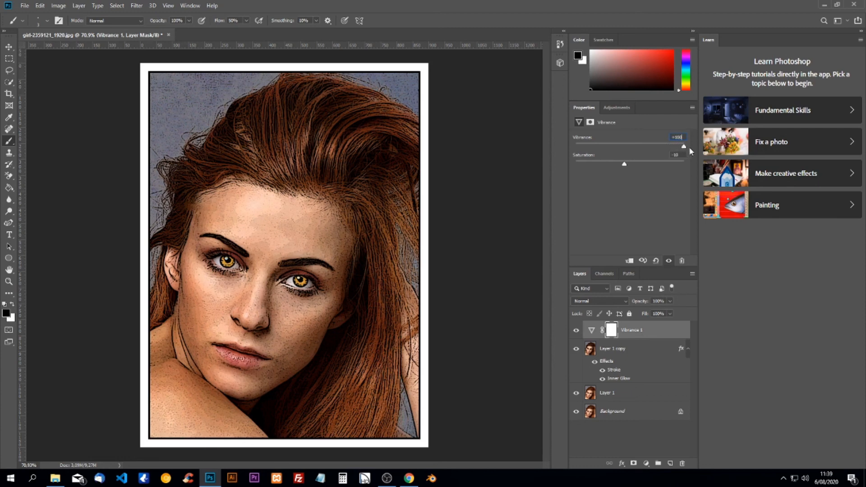
{"action": "left_click_drag", "start_coordinate": [624, 164], "coordinate": [631, 166]}
{"action": "left_click", "coordinate": [684, 155]}
{"action": "left_click", "coordinate": [677, 137]}
{"action": "type", "text": "75"}
{"action": "type", "text": "-10"}
{"action": "key", "text": "Return"}
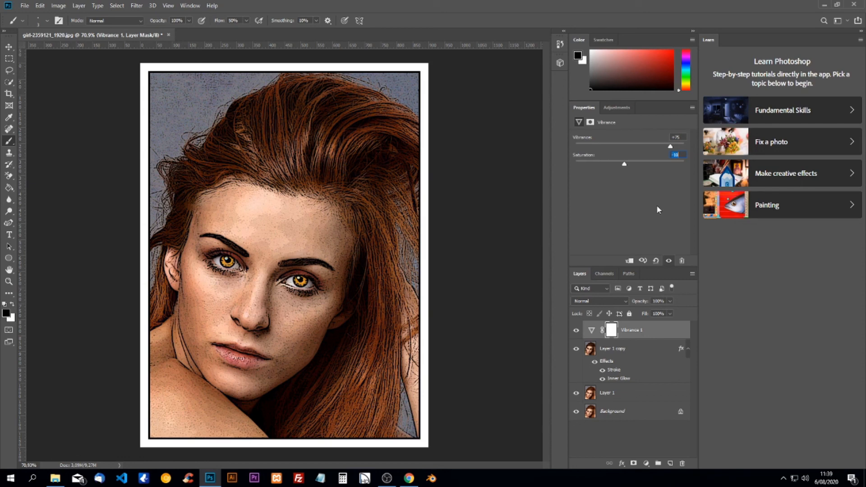